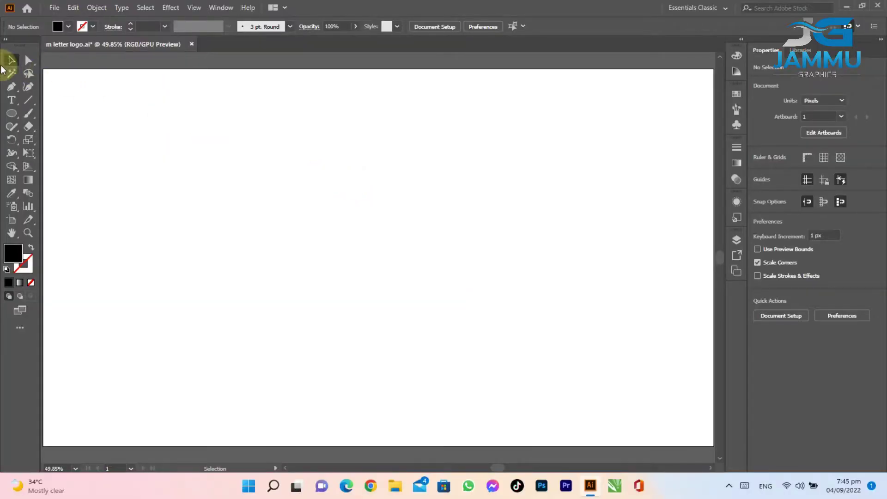
- Type a letter M on the artboard and scale it up greatly
left_click(16, 100)
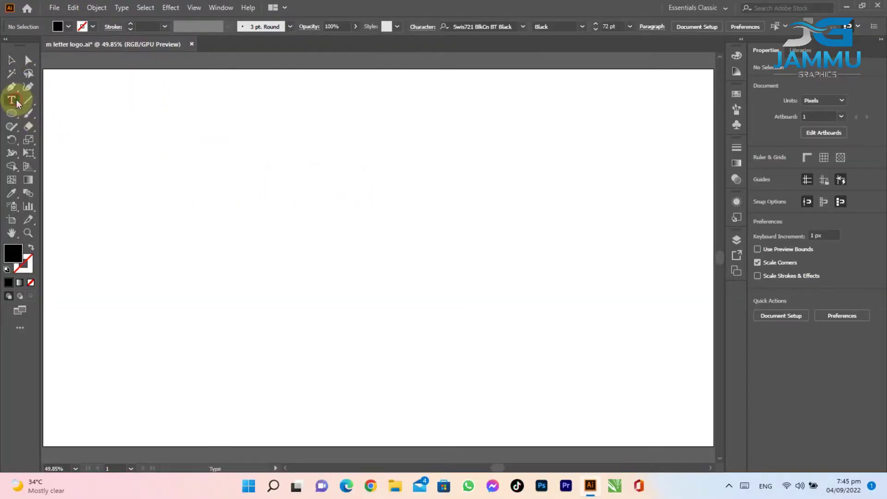
left_click(179, 188)
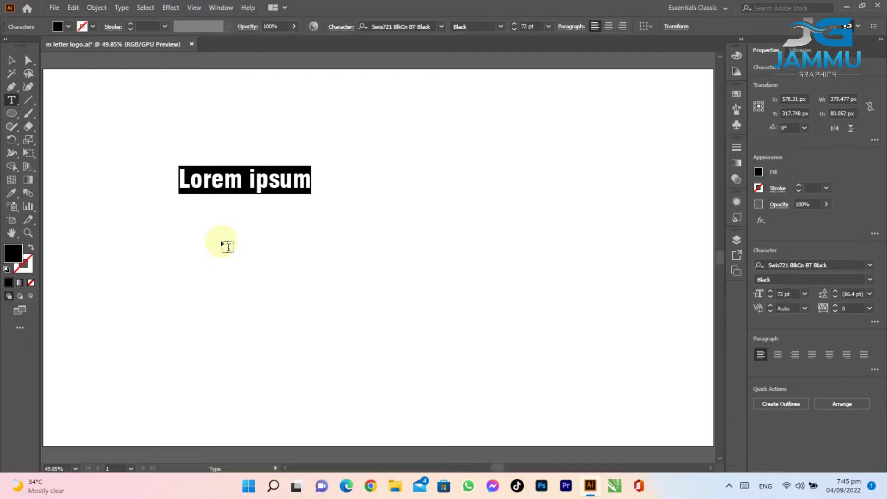
type("M")
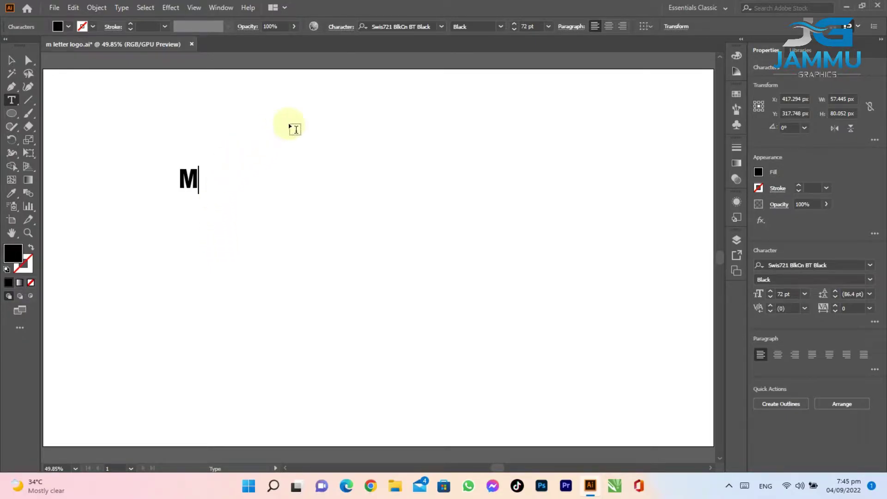
left_click(442, 27)
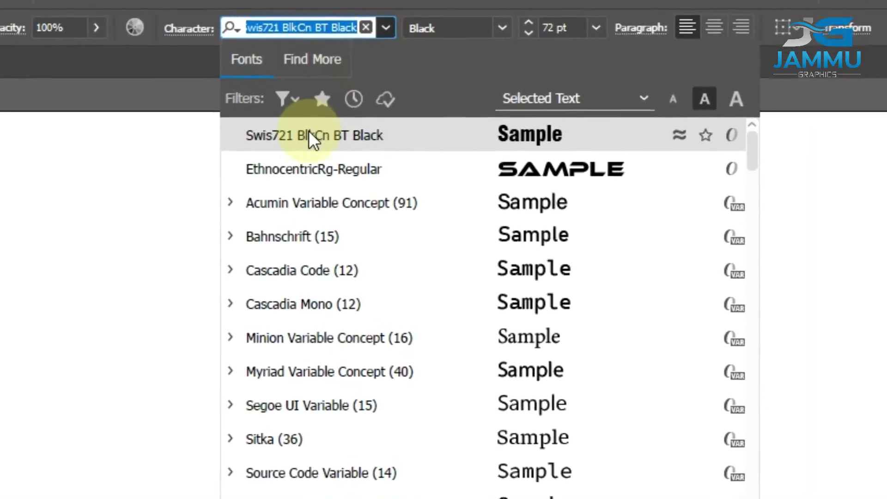
left_click(404, 85)
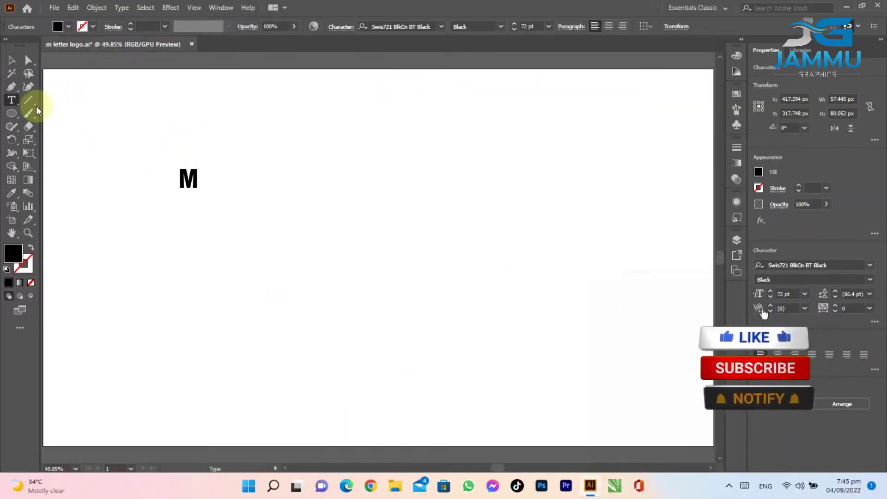
left_click(11, 60)
left_click(187, 180)
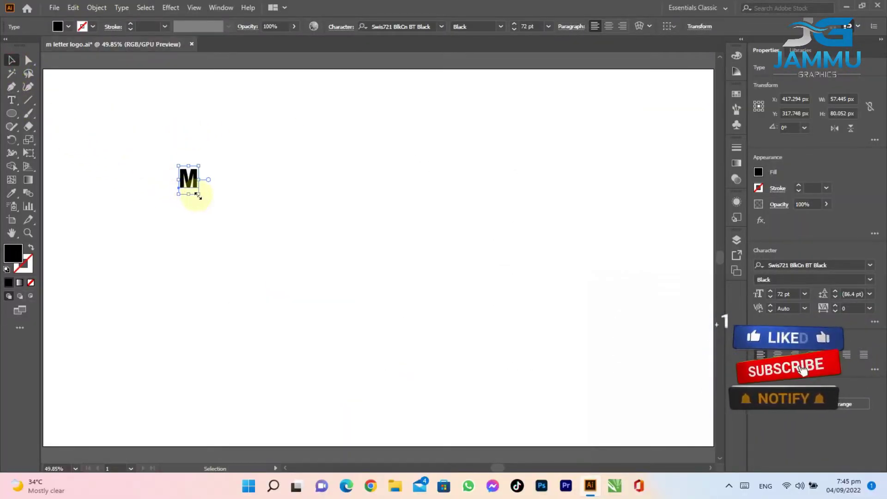
mouse_move(199, 195)
left_mouse_down()
mouse_move(283, 286)
mouse_move(254, 289)
left_mouse_up()
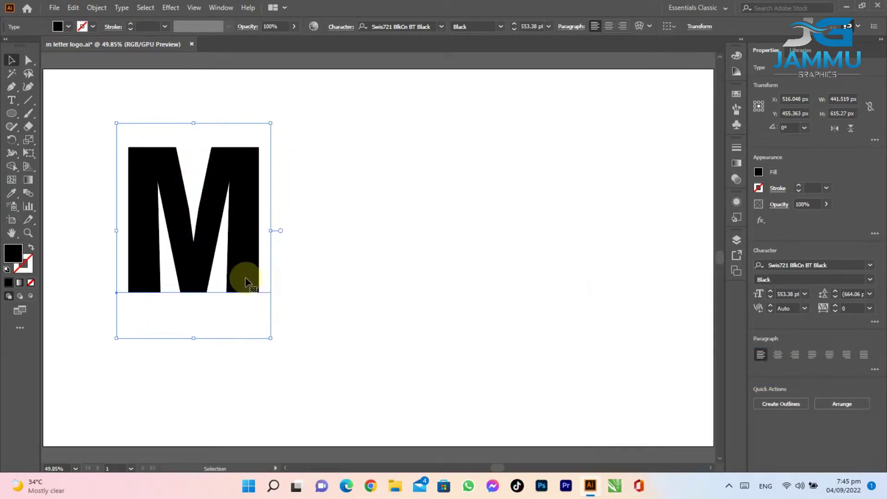
- Expand the M into outlined shapes, nudge it slightly lower, and deselect
left_click(96, 7)
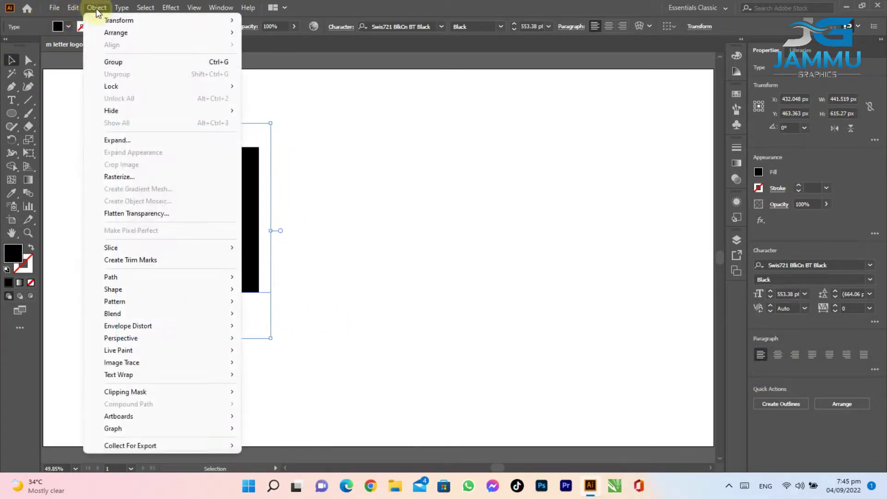
left_click(124, 140)
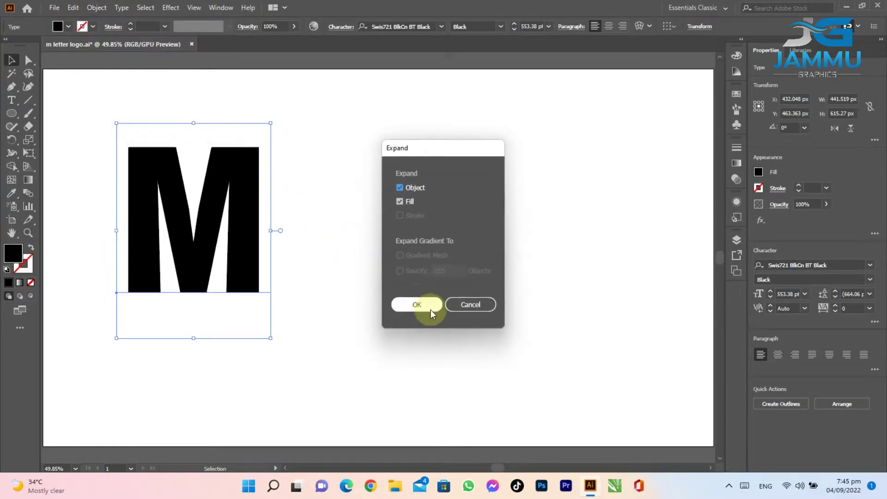
left_click(418, 303)
left_click_drag(242, 221, 243, 233)
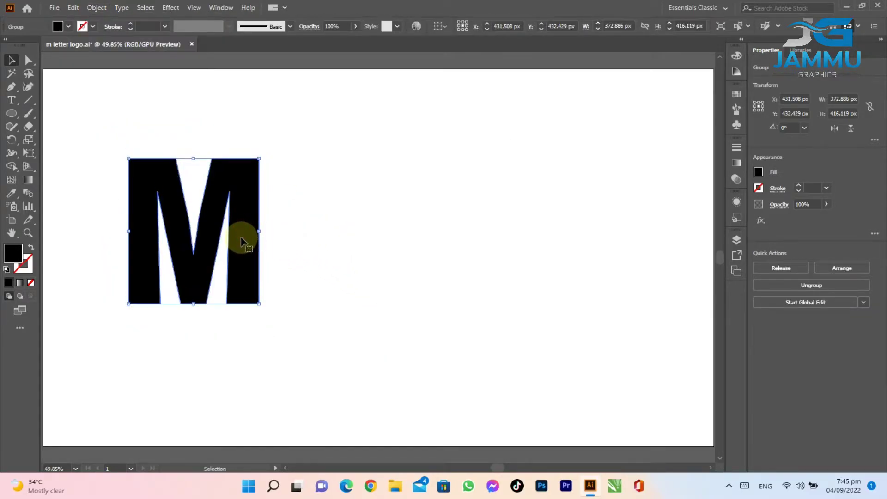
left_click(319, 180)
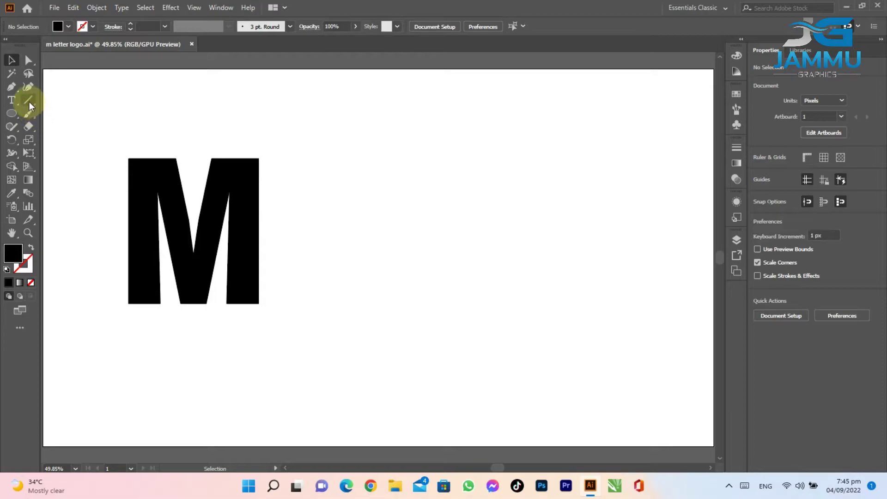
- Draw a diagonal line right of the M and bend it into an arching curve
left_click(29, 102)
left_click_drag(623, 142, 337, 361)
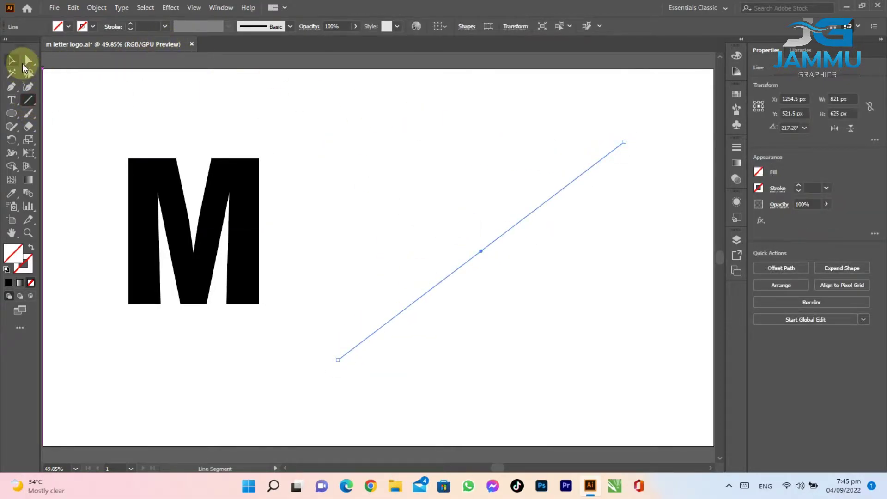
left_click(29, 61)
left_click(625, 143)
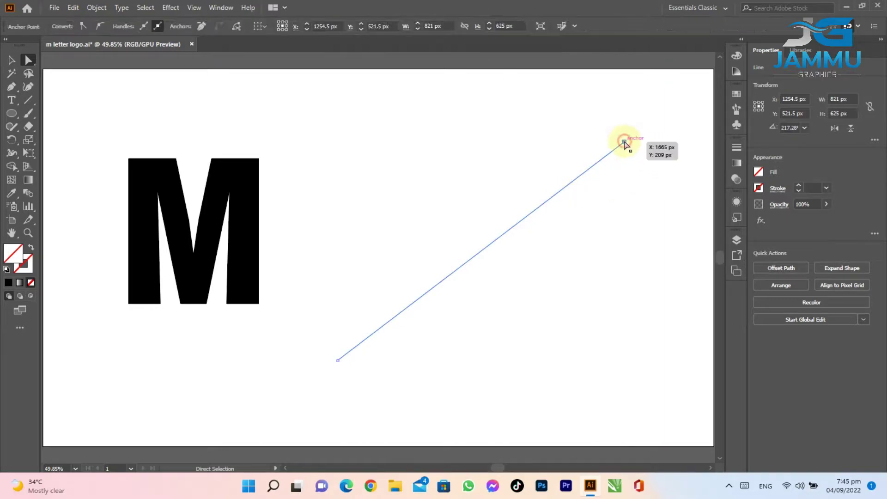
left_click(103, 28)
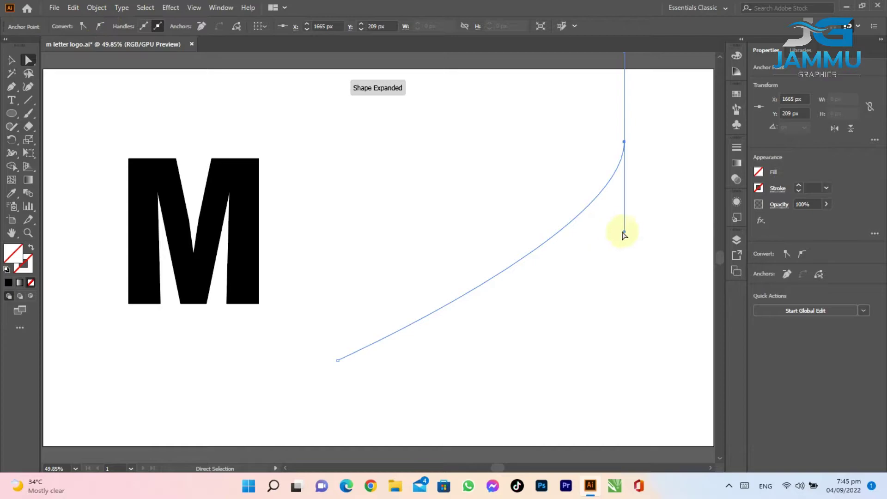
left_click_drag(624, 233, 373, 151)
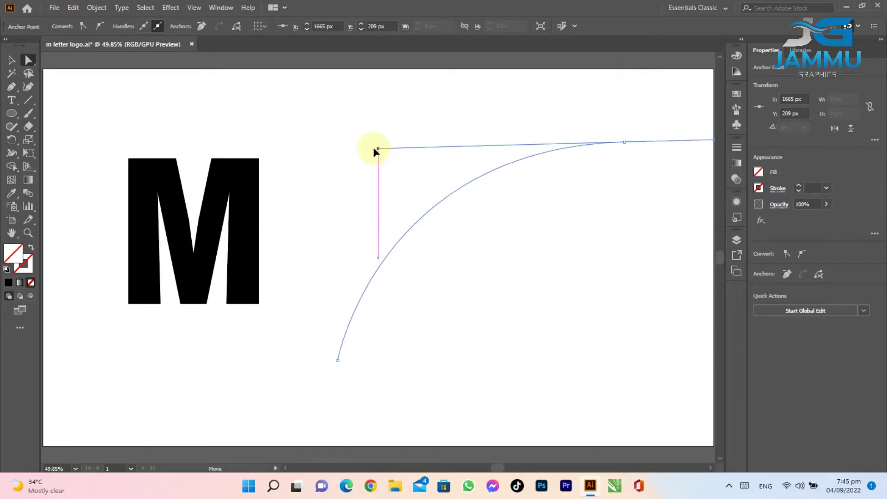
left_click_drag(337, 359, 341, 392)
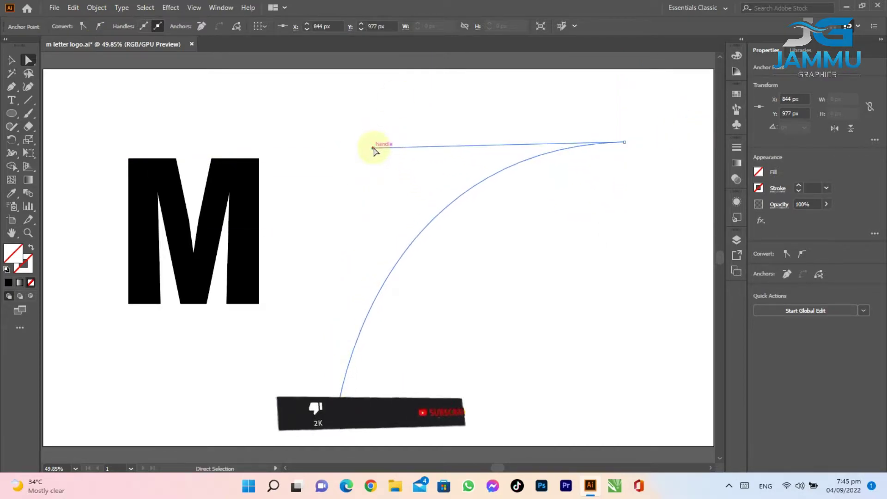
- Give the curve a 60 pt tapered stroke and expand it into a filled shape
left_click(12, 60)
left_click(509, 171)
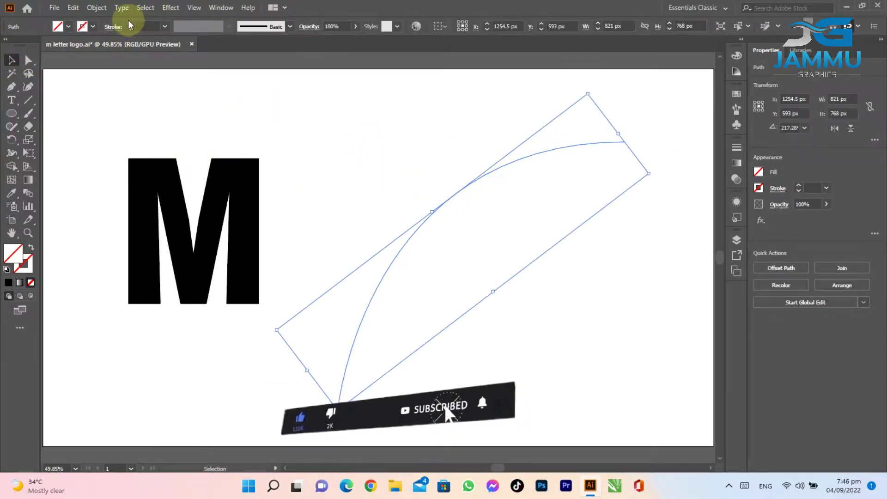
left_click(130, 26)
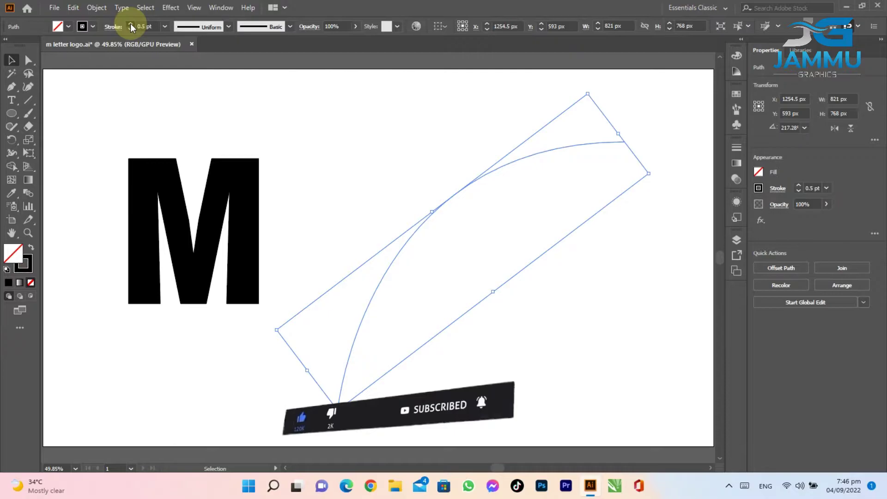
type("12")
key("Return")
left_click(163, 28)
left_click(180, 281)
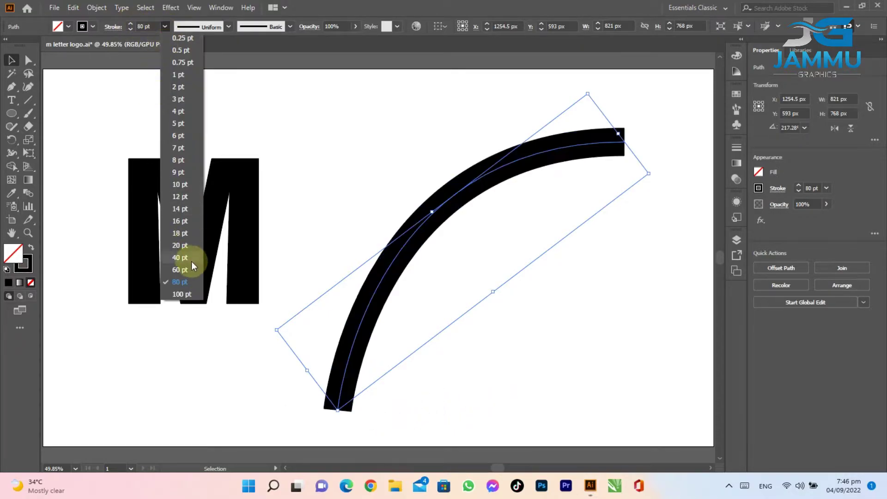
left_click(180, 270)
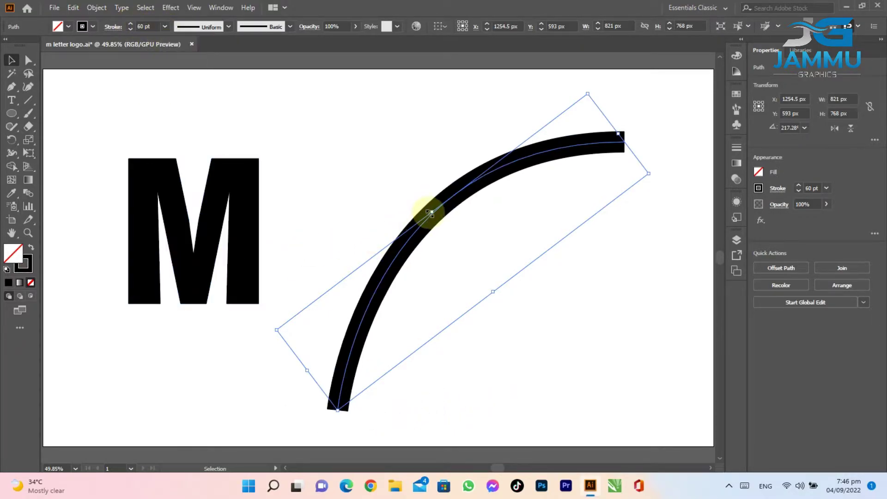
left_click(226, 26)
left_click(205, 68)
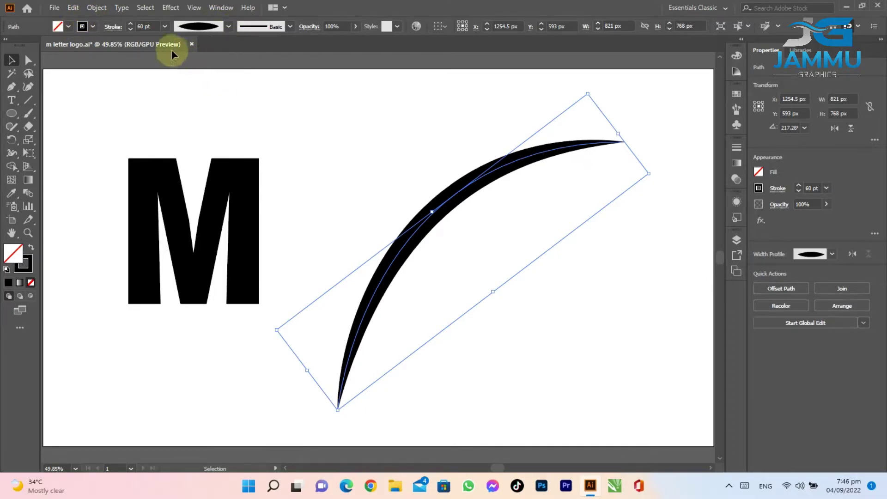
left_click(96, 8)
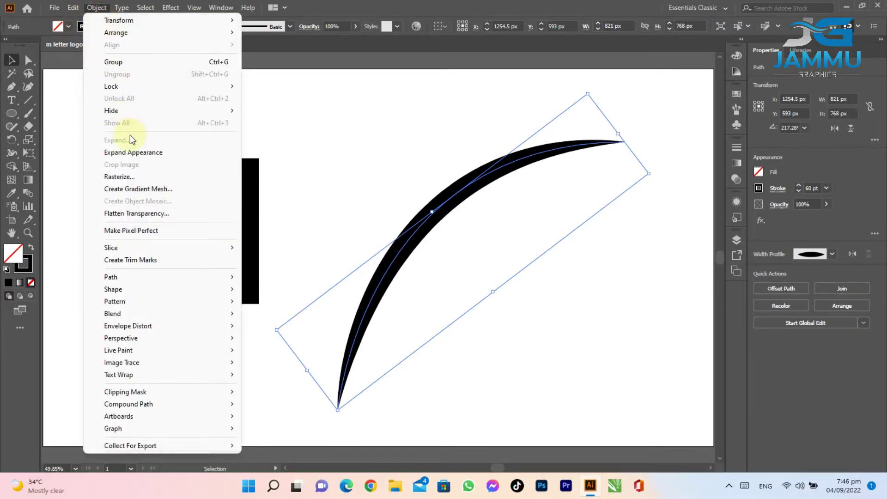
left_click(141, 152)
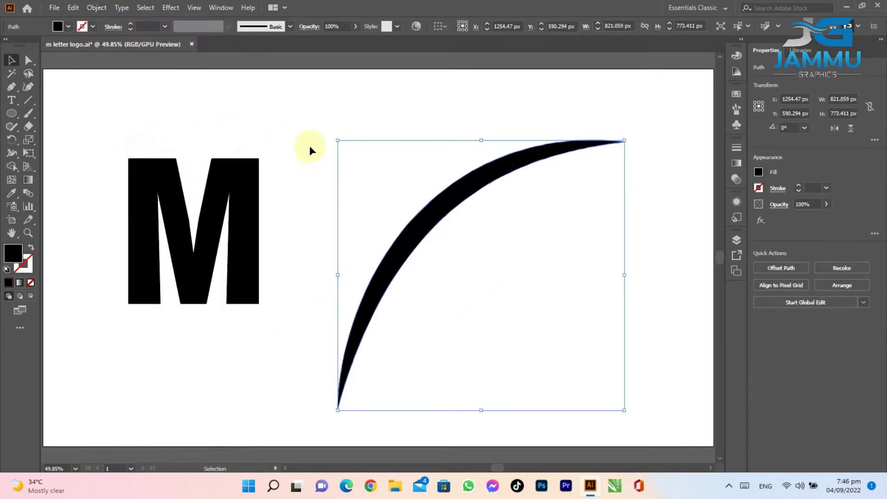
- Move the swoosh onto the letter M and shrink it
left_click_drag(426, 225, 196, 227)
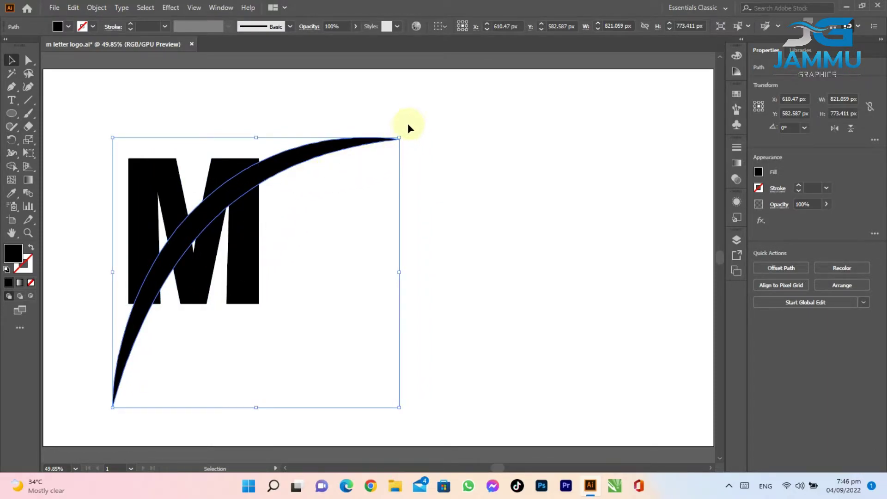
mouse_move(401, 136)
left_mouse_down()
mouse_move(383, 160)
mouse_move(332, 179)
left_mouse_up()
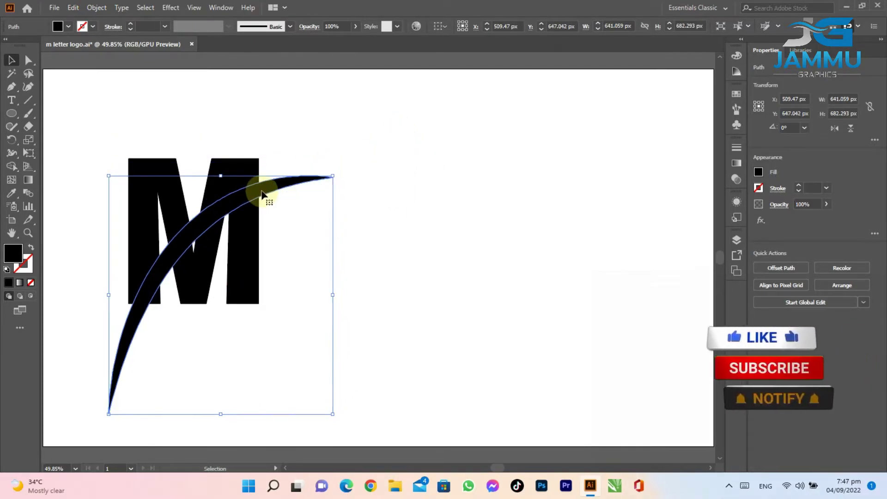
left_click_drag(225, 210, 243, 210)
- Add a 15 px offset path around the swoosh
left_click(97, 7)
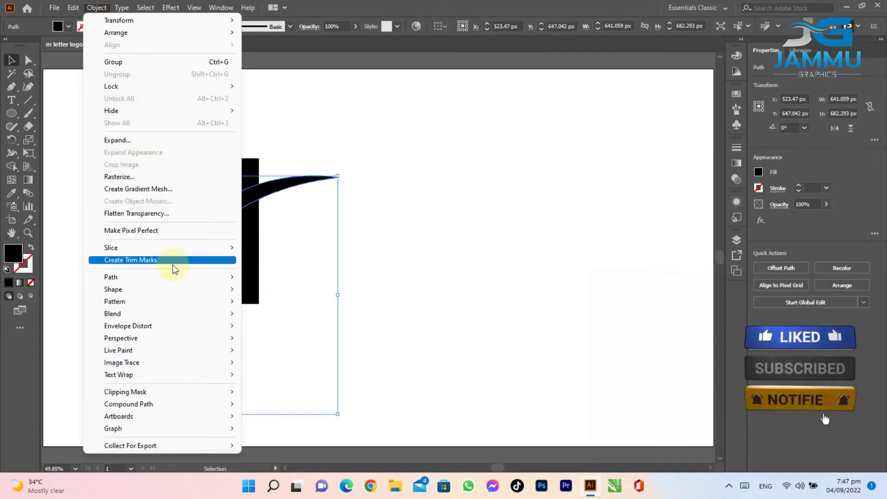
mouse_move(166, 277)
left_click(268, 312)
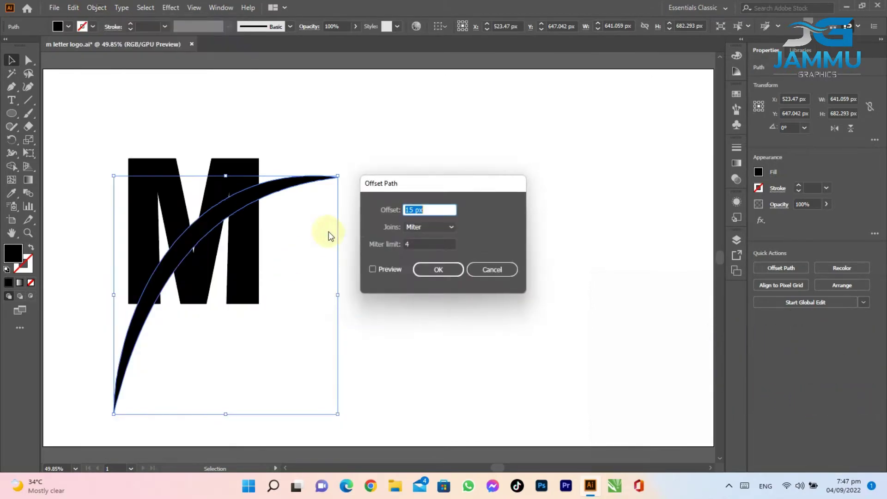
left_click(389, 269)
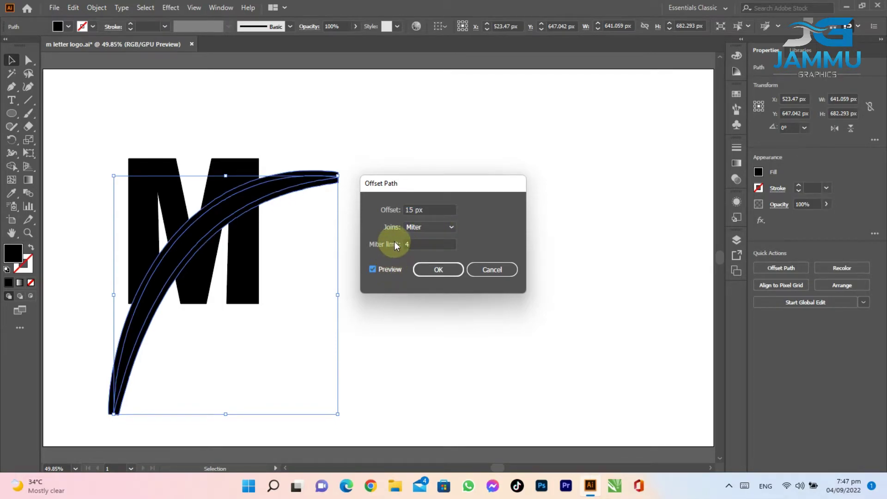
left_click(423, 268)
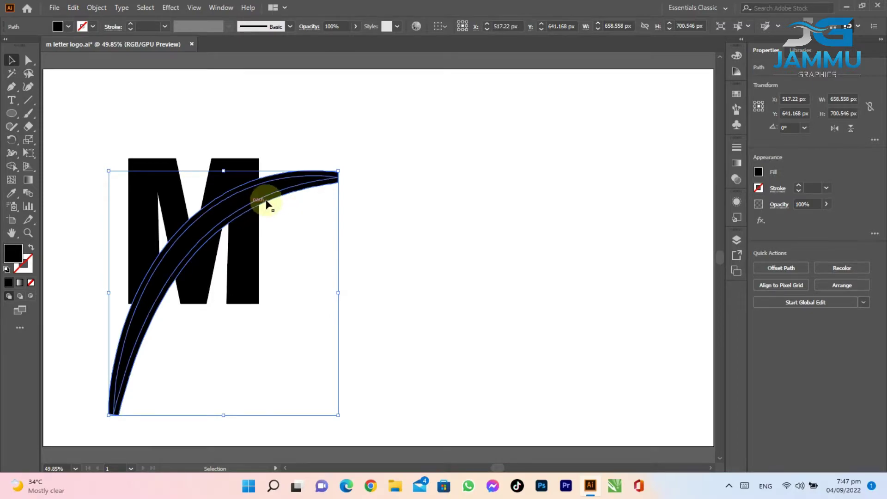
- Fill the swoosh with blue and Alt-drag a copy slightly up and left
left_click(759, 172)
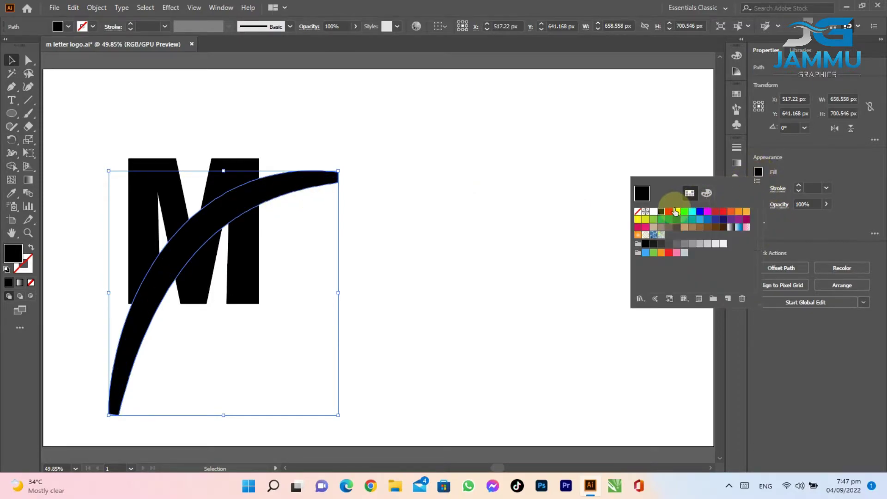
left_click(702, 214)
left_click(338, 140)
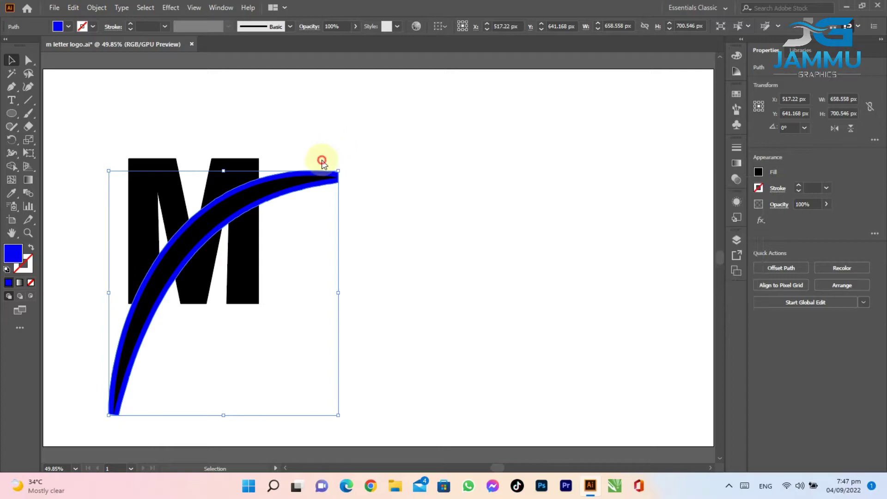
left_click_drag(232, 223, 228, 217)
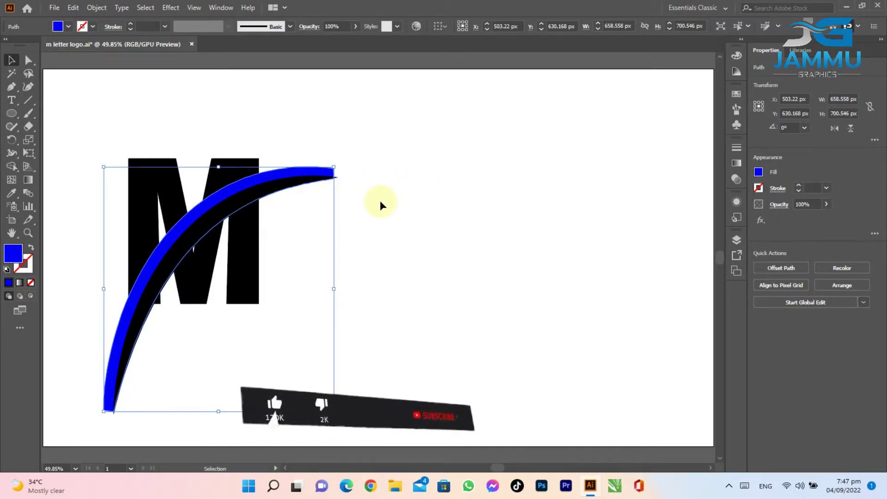
- Select the M and swoosh, then Shape Builder-erase the blue overlap regions and lower tail
mouse_move(69, 113)
left_mouse_down()
mouse_move(268, 288)
mouse_move(321, 350)
left_mouse_up()
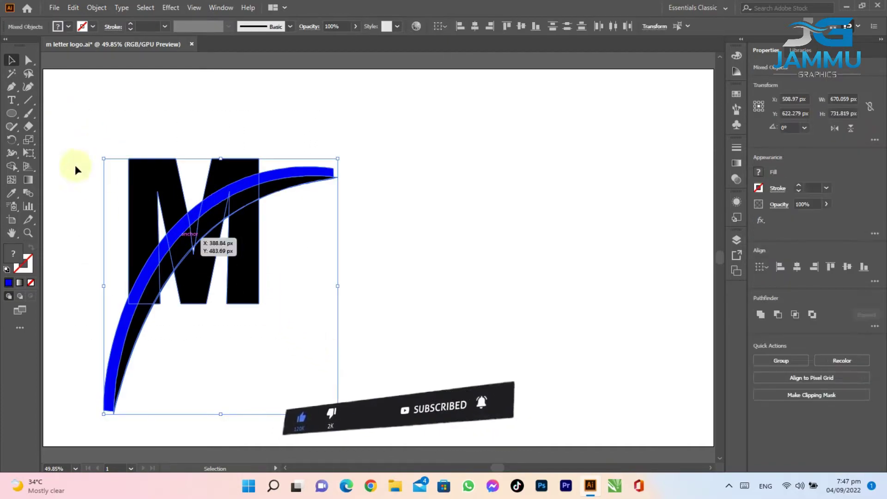
left_click(12, 154)
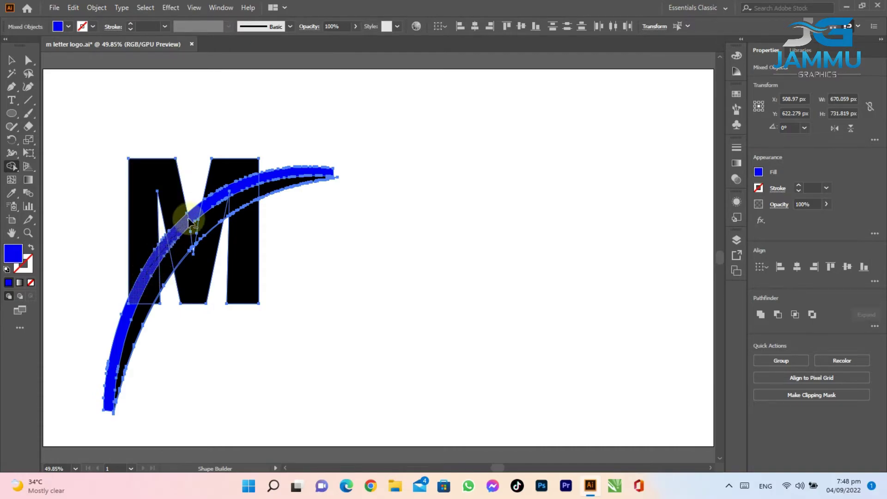
left_click_drag(244, 190, 281, 175)
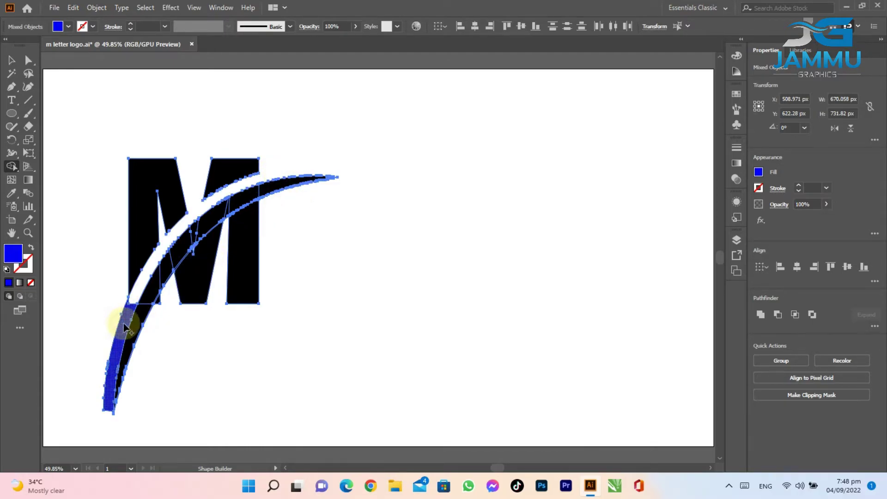
left_click(124, 330, "alt")
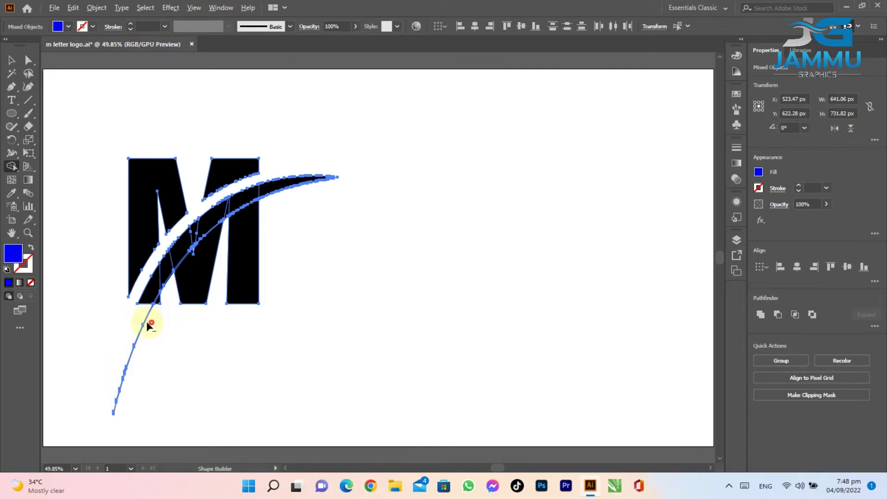
left_click(146, 321, "alt")
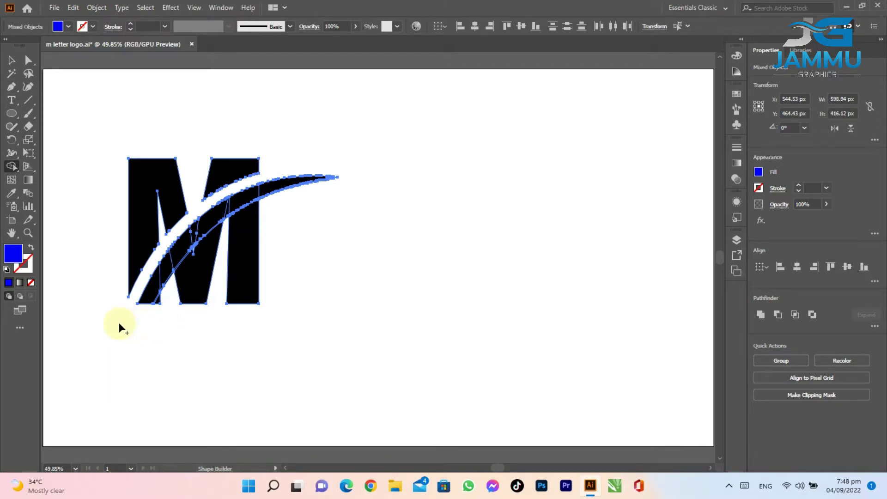
key("v")
left_click(291, 191)
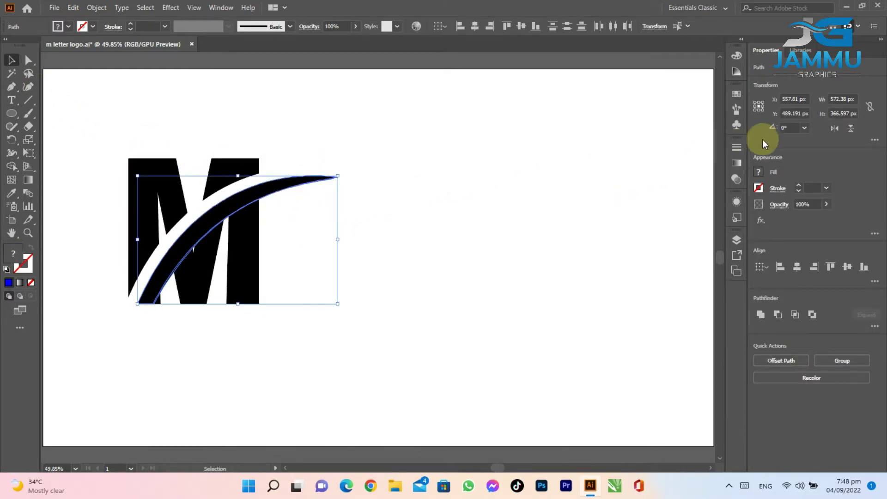
- Fill the M with a linear gradient from blue to lighter blue
left_click(758, 174)
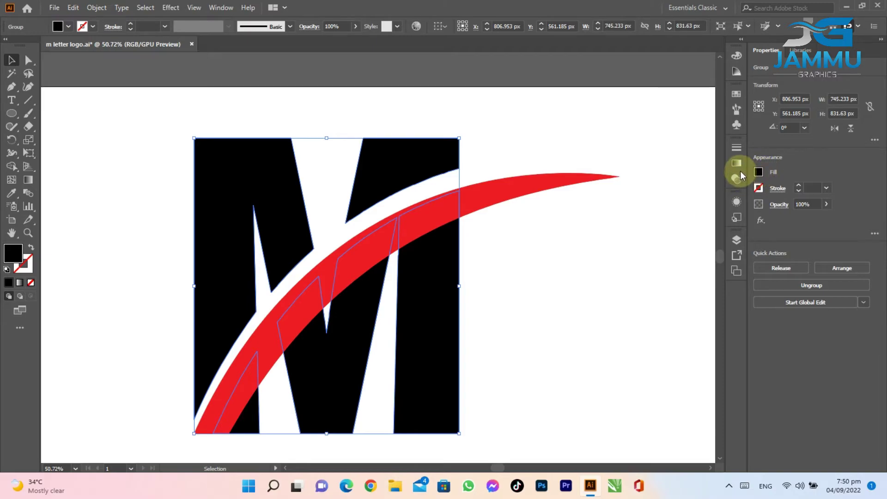
left_click(737, 165)
left_click(603, 162)
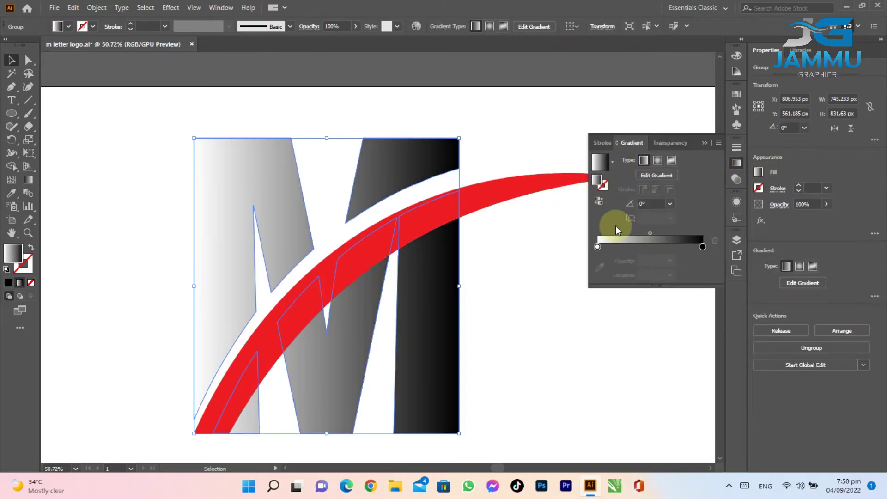
double_click(701, 226)
left_click(599, 282)
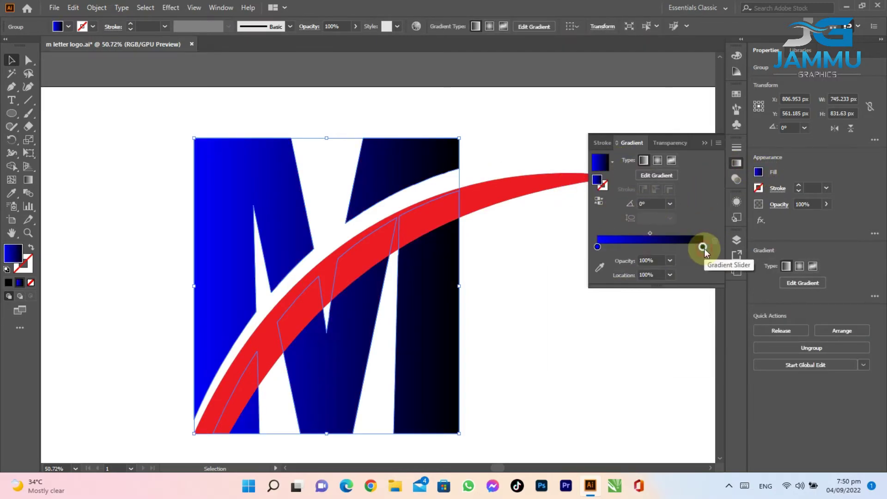
double_click(704, 245)
left_click(631, 305)
- Give the swoosh a red-to-orange gradient running along its length, then deselect
double_click(526, 201)
left_click(601, 163)
double_click(600, 226)
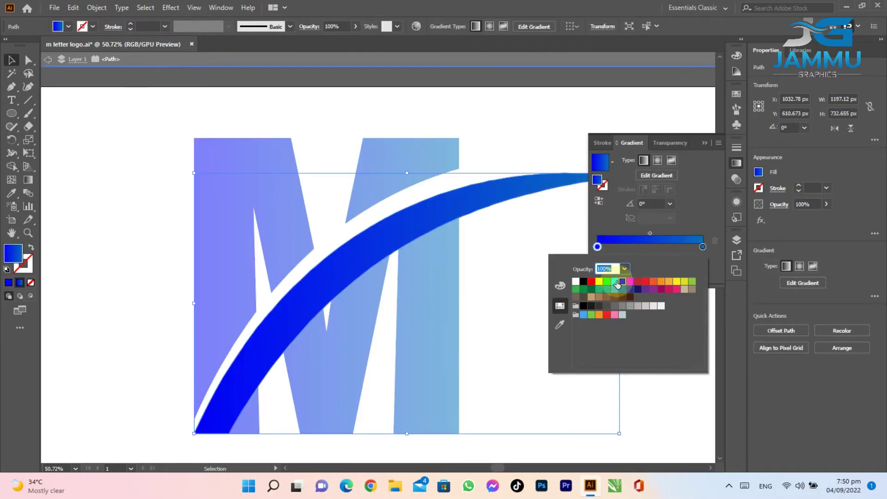
left_click(664, 277)
left_click(610, 288)
left_click(527, 312)
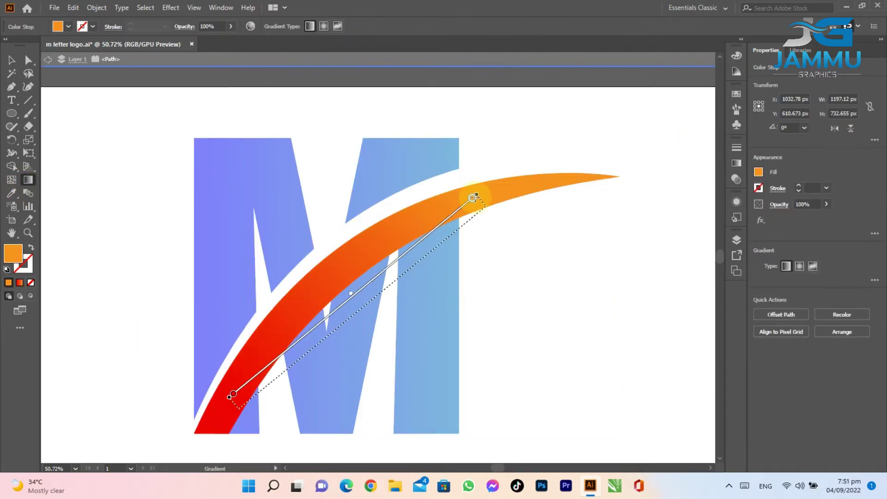
left_click(323, 406)
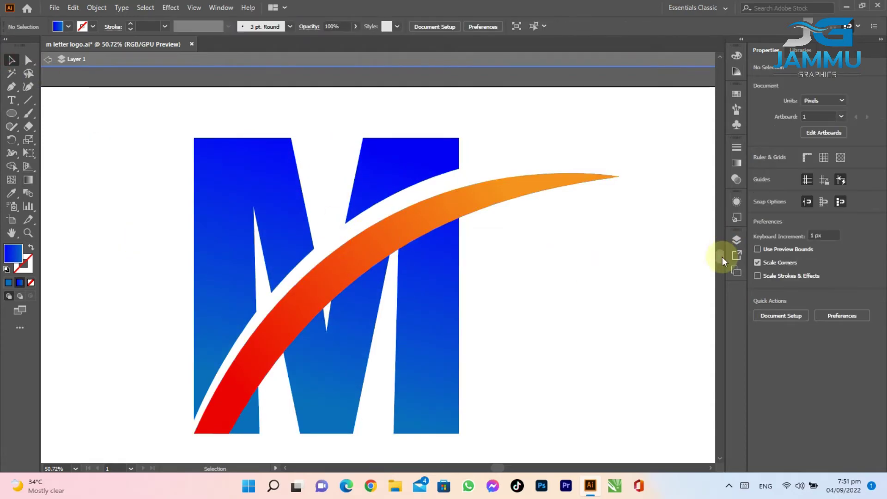
scroll(323, 348, "down", 2)
- Add the tagline 'M letter logo design' below the M in Ethnocentric, sized to span it
key("v")
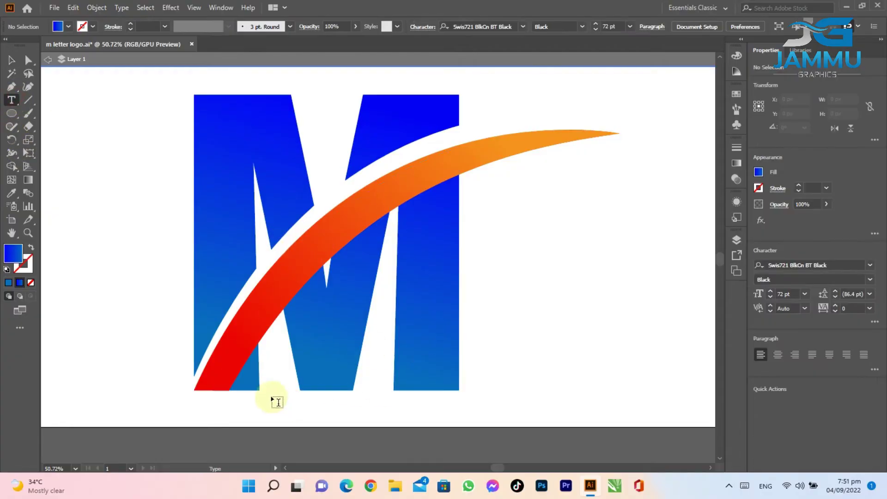
key("ctrl+minus")
left_click_drag(250, 156, 575, 380)
left_click(534, 371)
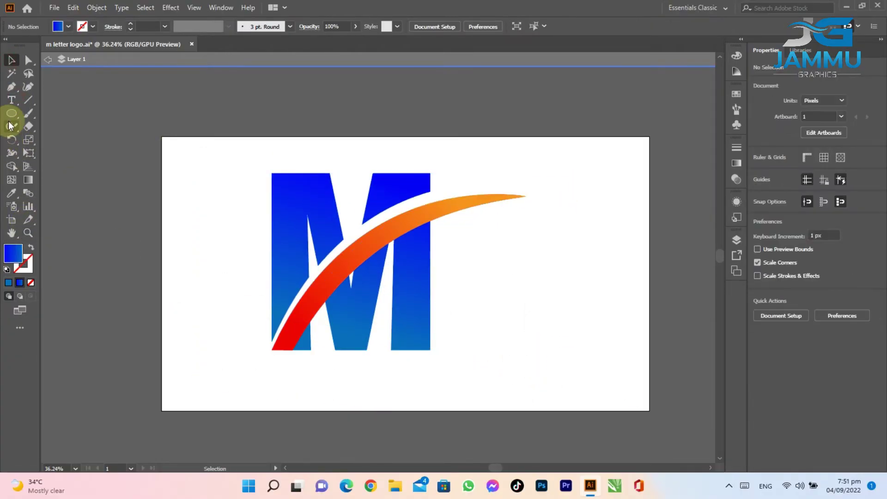
key("t")
left_click(275, 361)
type("m")
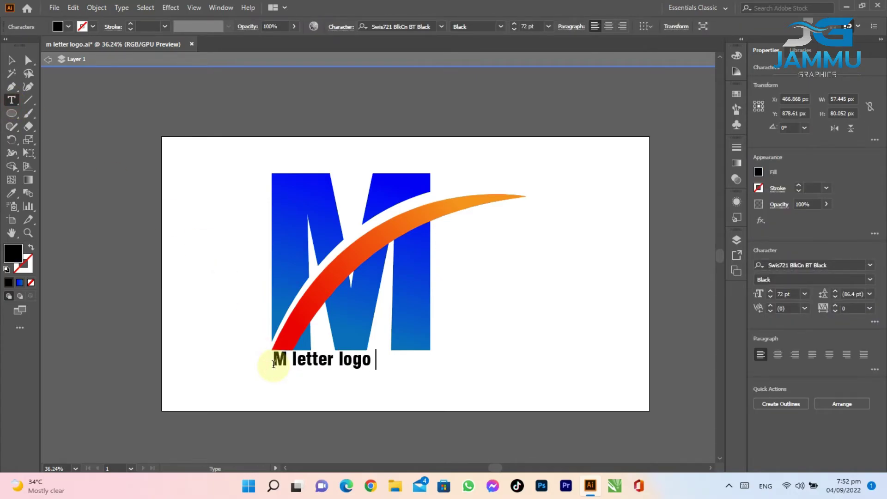
left_click(441, 26)
left_click(458, 90)
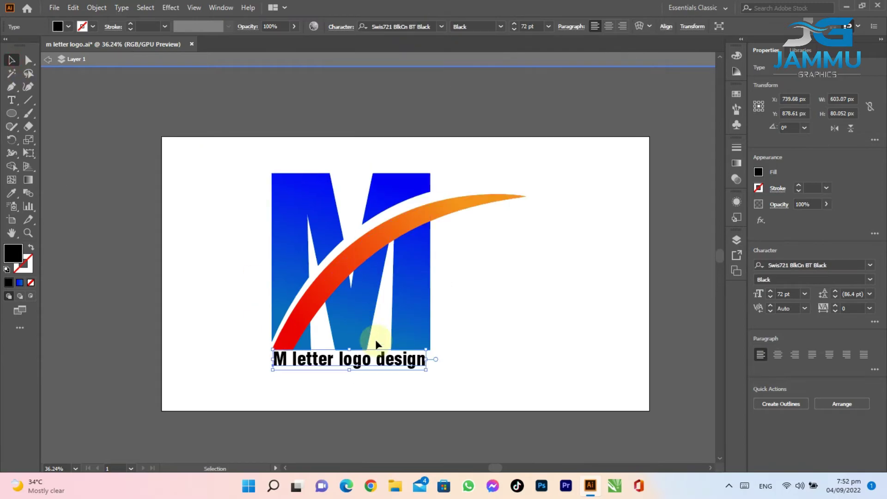
key("Escape")
mouse_move(521, 350)
left_mouse_down()
mouse_move(485, 353)
mouse_move(469, 372)
mouse_move(450, 367)
left_mouse_up()
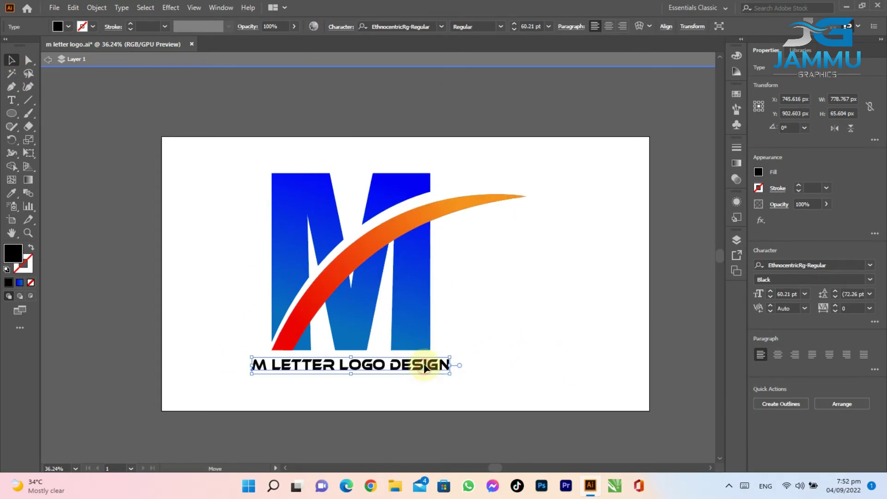
- Expand the tagline text into outlined shapes
left_click(97, 7)
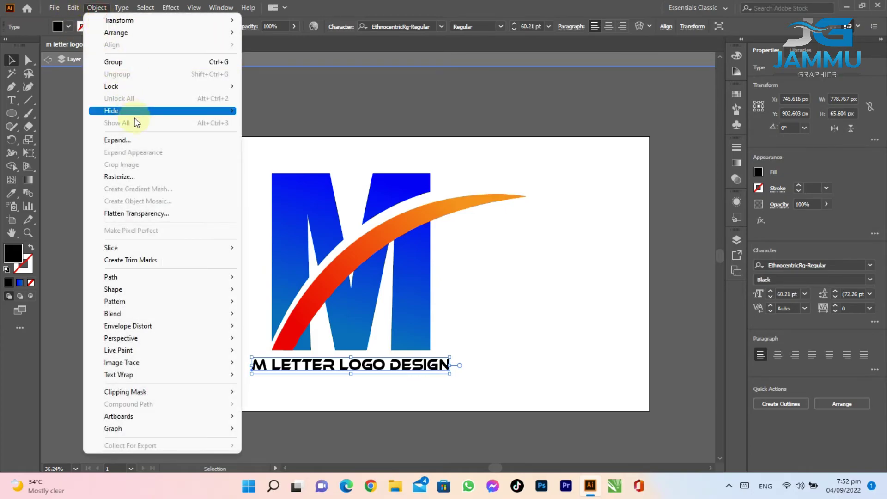
left_click(145, 141)
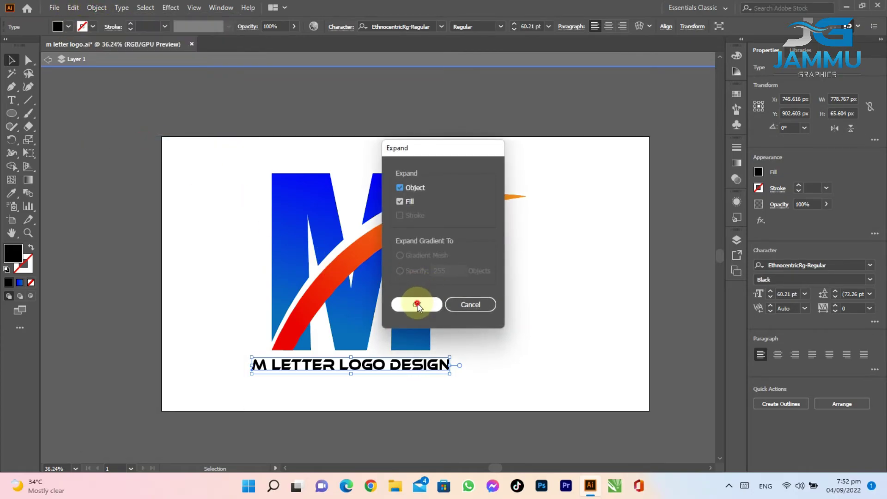
left_click(417, 305)
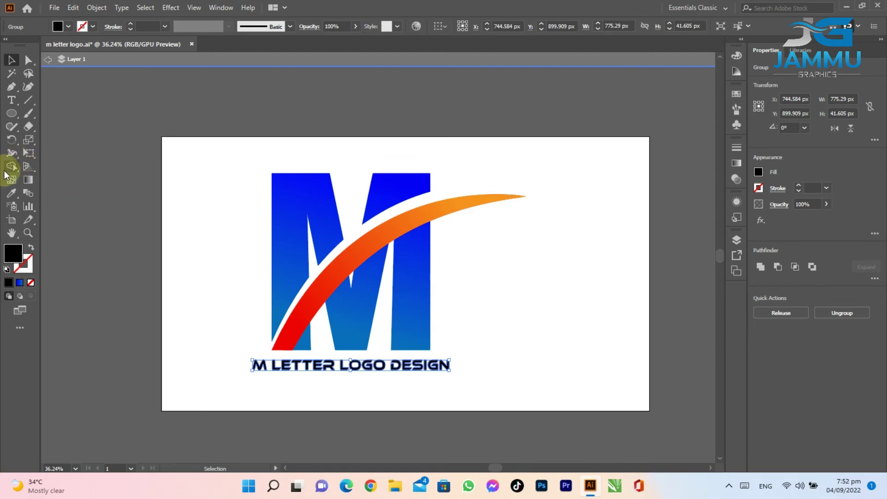
- Eyedropper the swoosh's red-to-orange gradient onto the tagline, then deselect
left_click(12, 193)
left_click(300, 263)
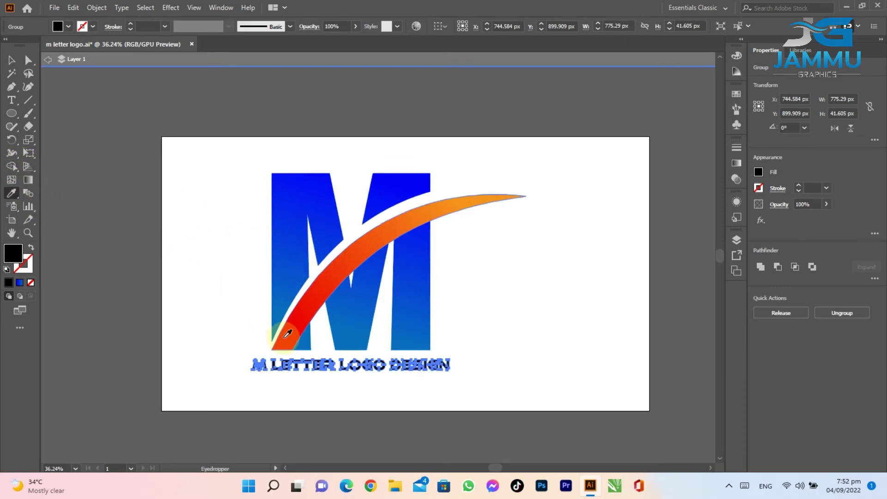
left_click(291, 326)
left_click(28, 179)
key("v")
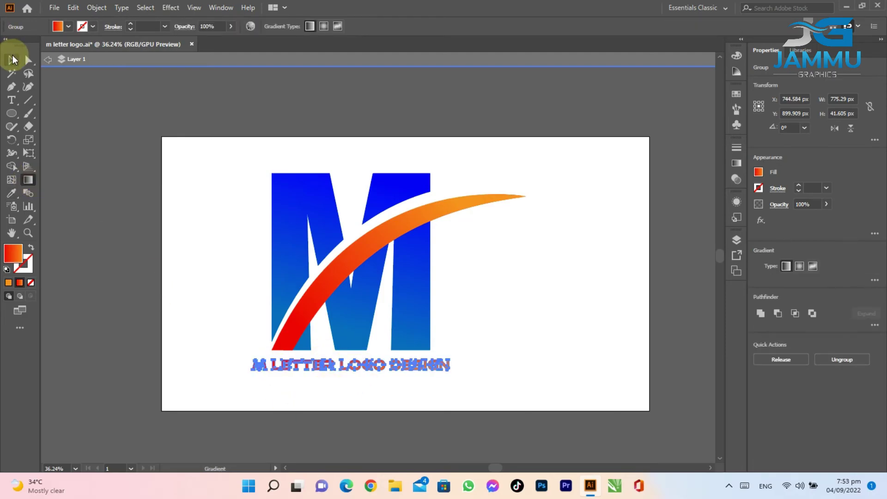
left_click(483, 295)
- Select the logo and tagline, enlarge them, recentre them on the artboard, and deselect
left_click_drag(537, 154, 320, 389)
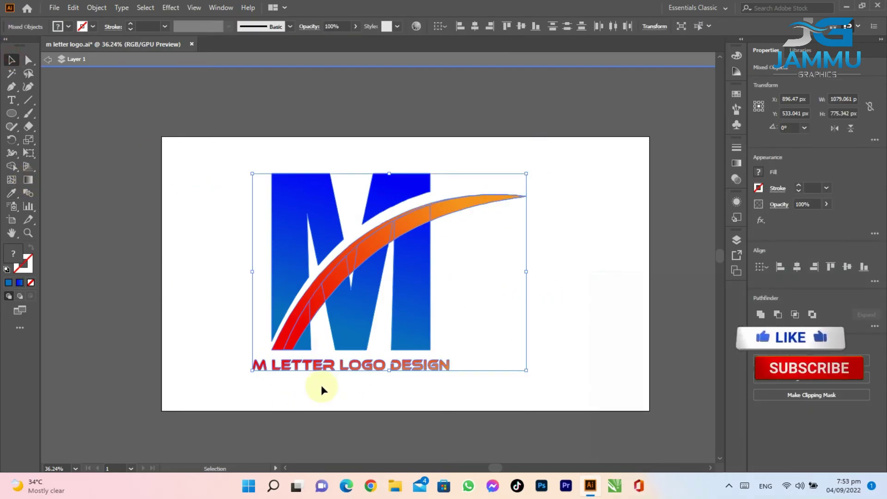
left_click_drag(538, 381, 570, 389)
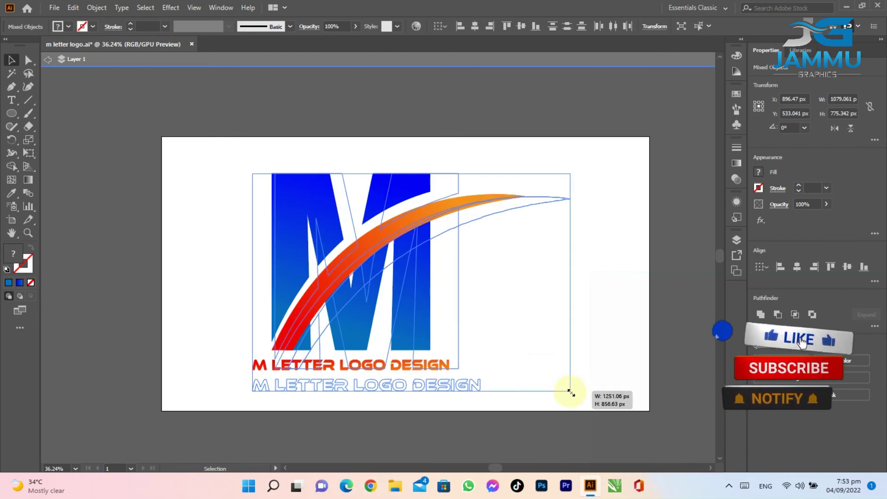
left_click_drag(442, 338, 447, 337)
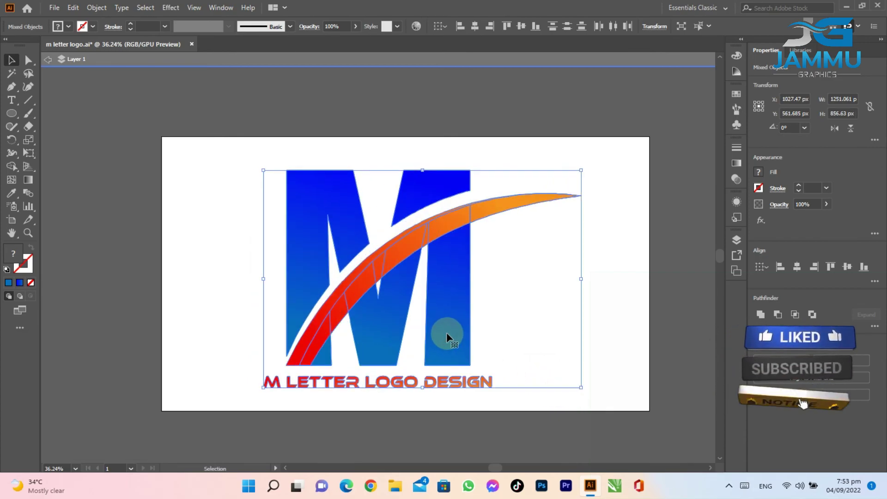
left_click(190, 313)
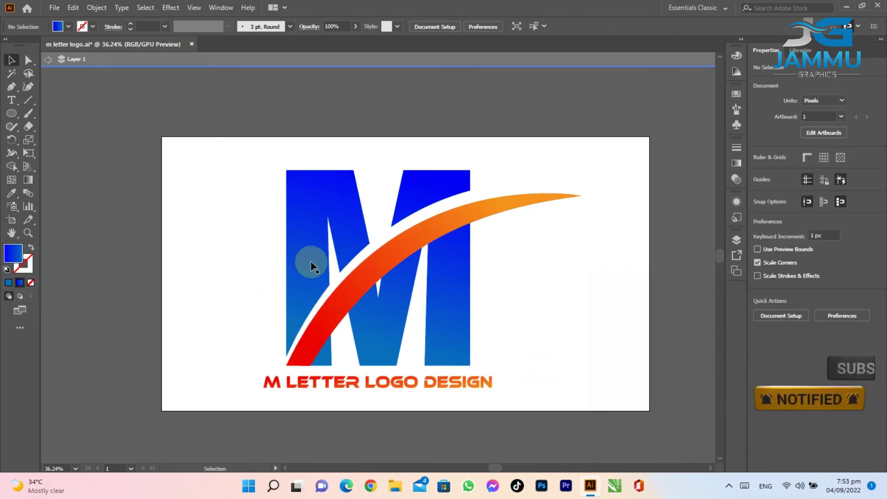